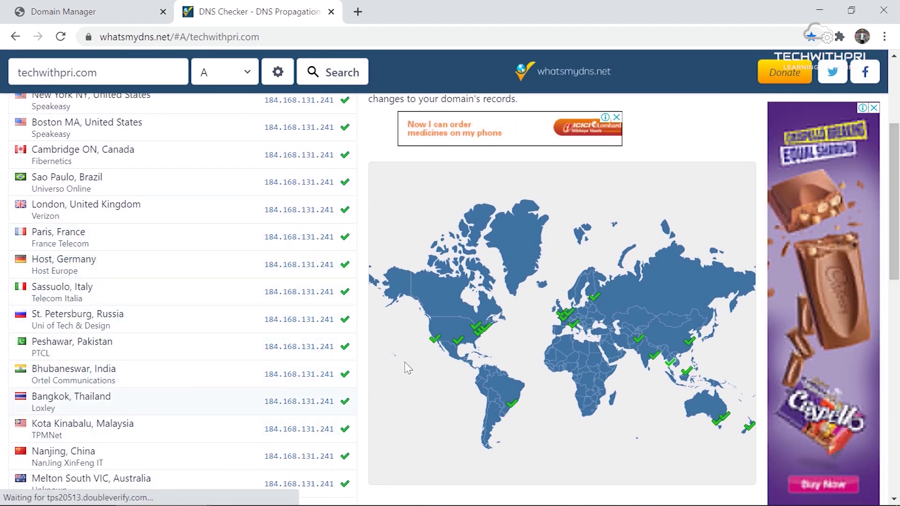
# Review the worldwide propagation results for techwithpri.com's A record and return to the domain's DNS records page
pyautogui.scroll(4, 897, 126)
pyautogui.scroll(-3, 897, 126)
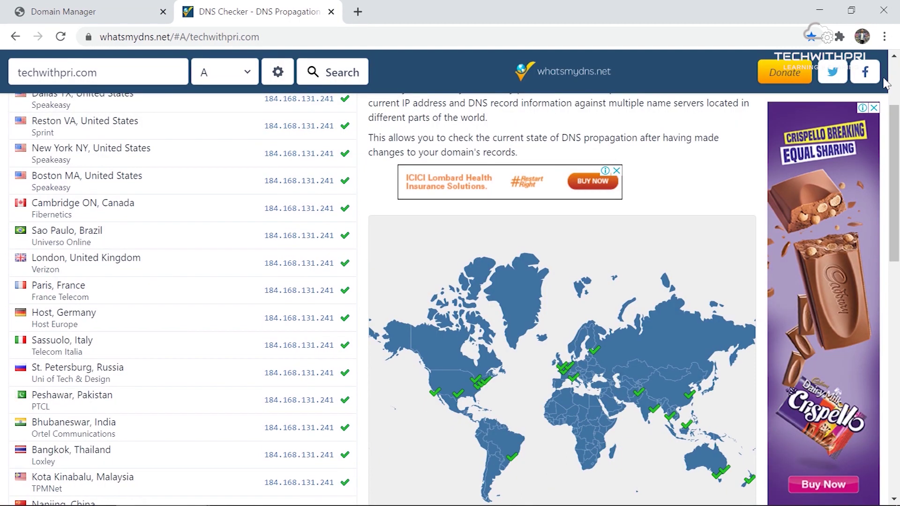
pyautogui.rightClick(897, 77)
pyautogui.click(187, 4)
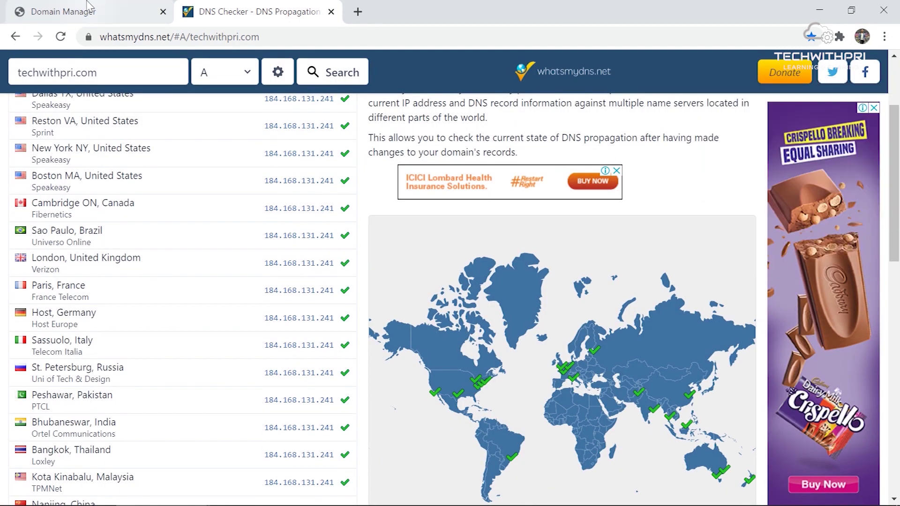
pyautogui.click(71, 11)
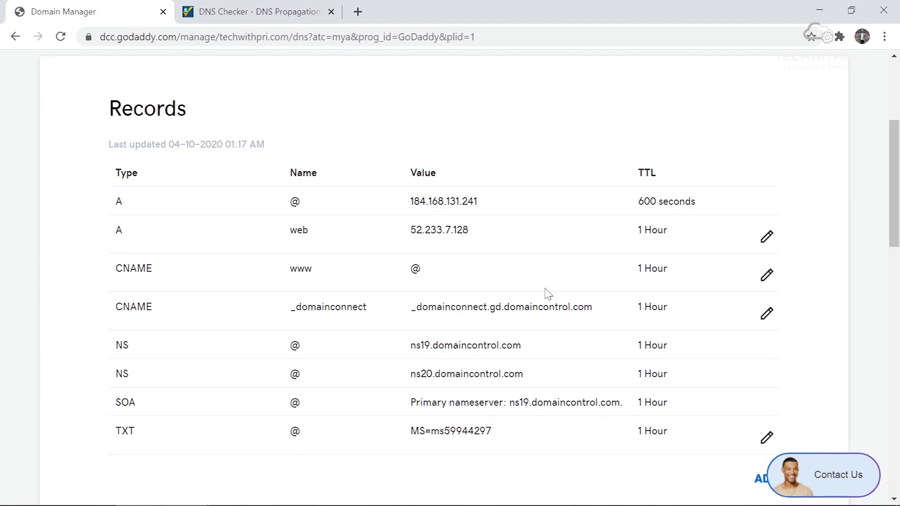
pyautogui.click(760, 480)
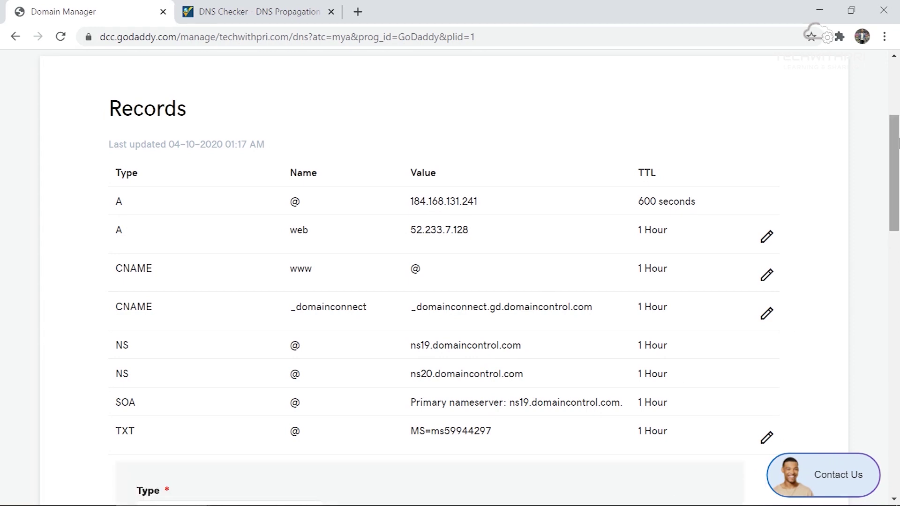
pyautogui.scroll(-4, 898, 138)
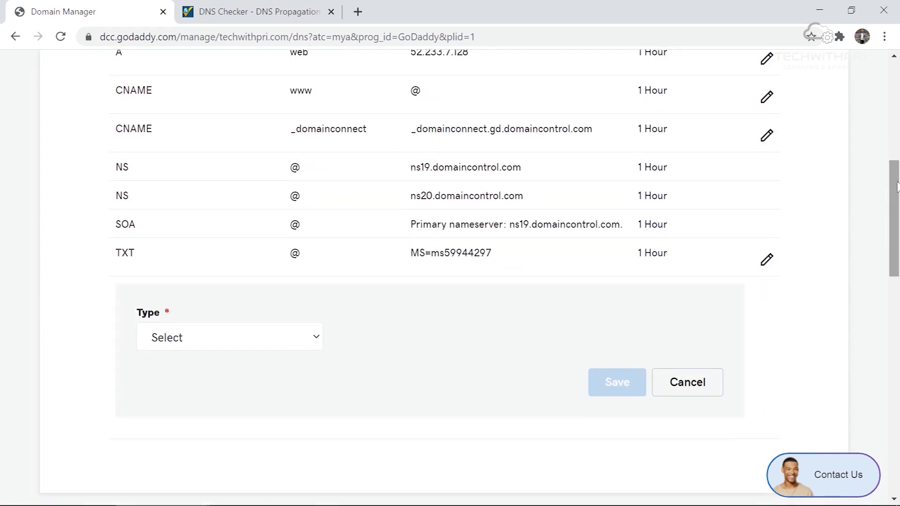
pyautogui.click(320, 334)
pyautogui.click(4, 276)
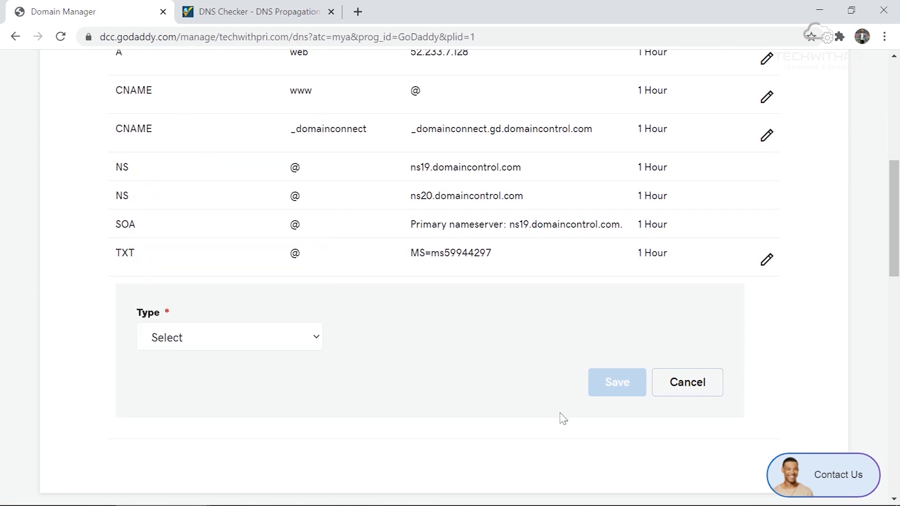
pyautogui.click(704, 400)
pyautogui.scroll(4, 893, 189)
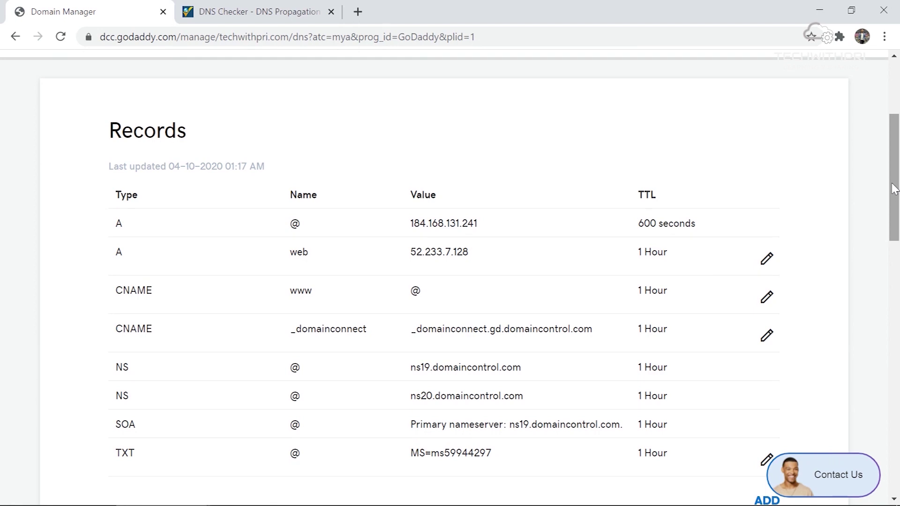
# Ping web.techwithpri.com from Command Prompt, compare the resolved address with the web A record, and close the prompt
pyautogui.press('super+r')
pyautogui.press('Return')
pyautogui.write('ping web')
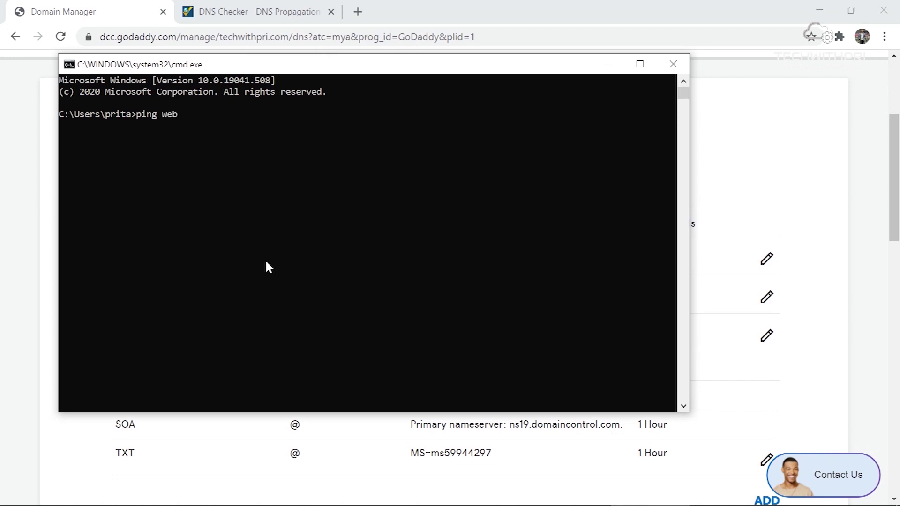
pyautogui.write('.techwithpri.com')
pyautogui.press('Return')
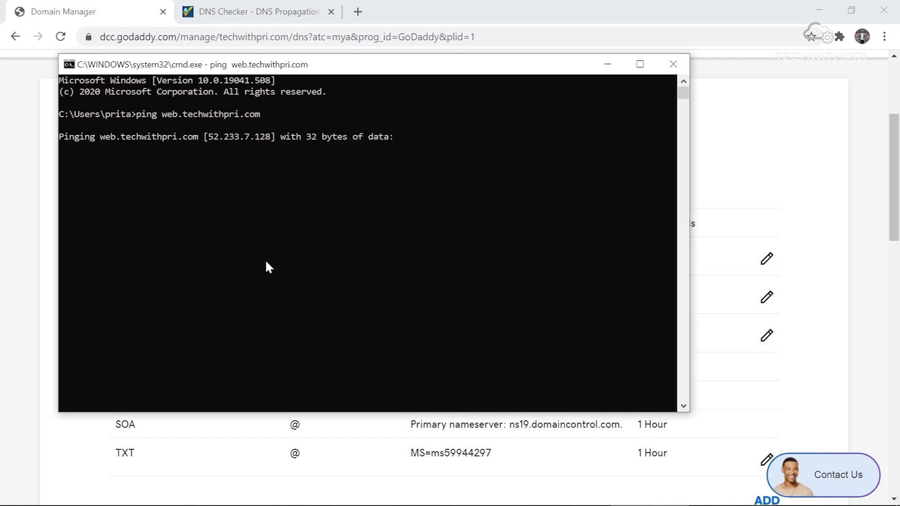
pyautogui.moveTo(440, 68); pyautogui.dragTo(602, 285)
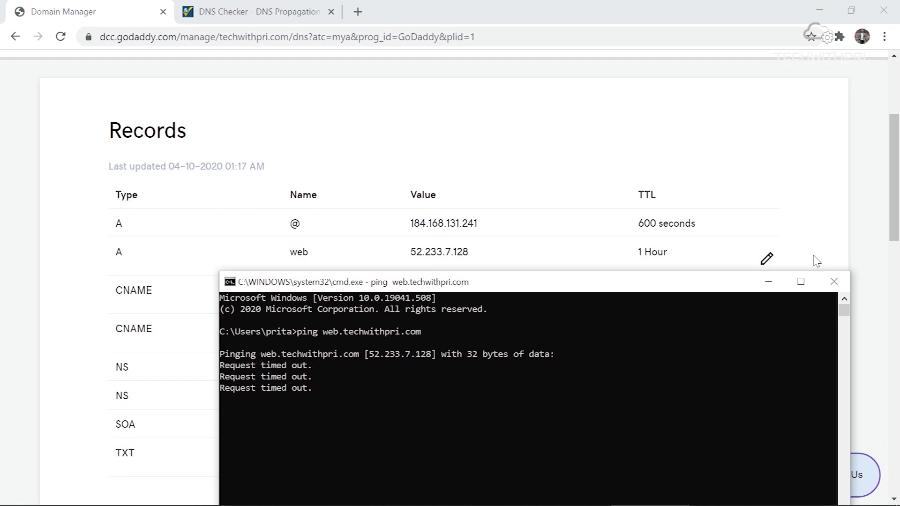
pyautogui.click(832, 282)
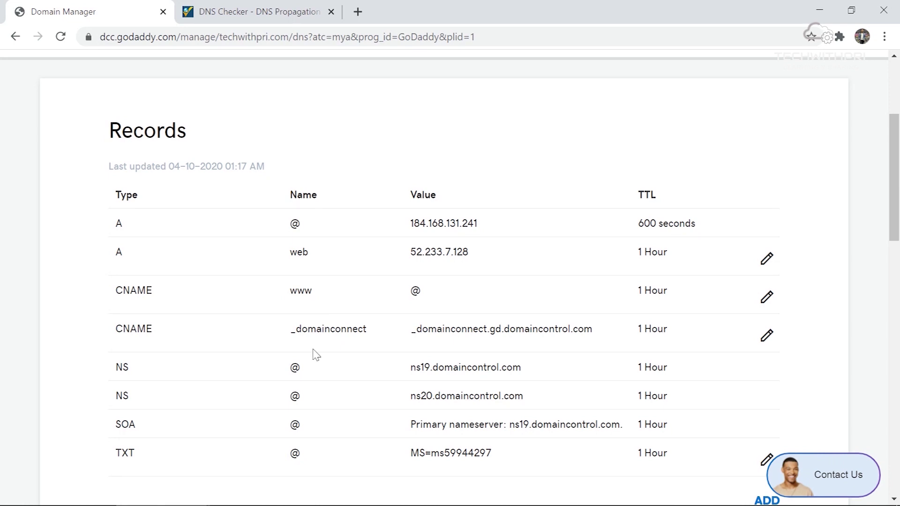
pyautogui.hotkey('alt', 'Tab')
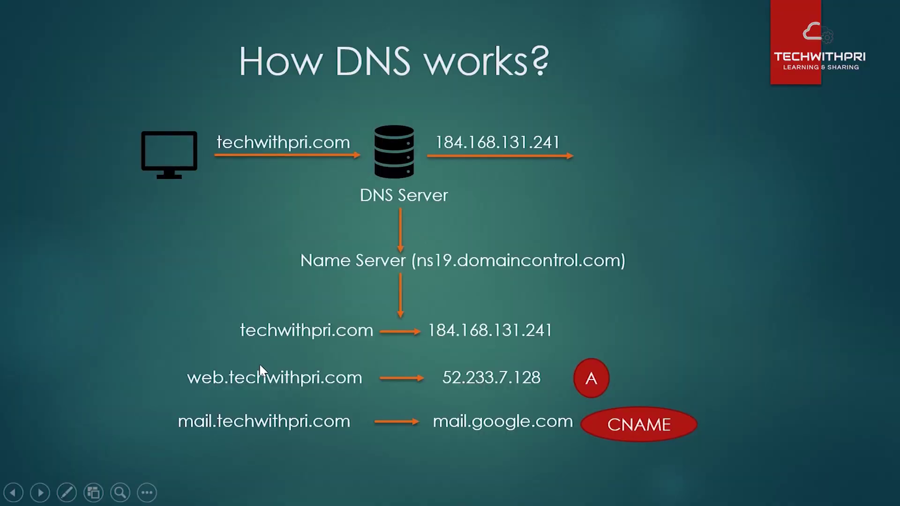
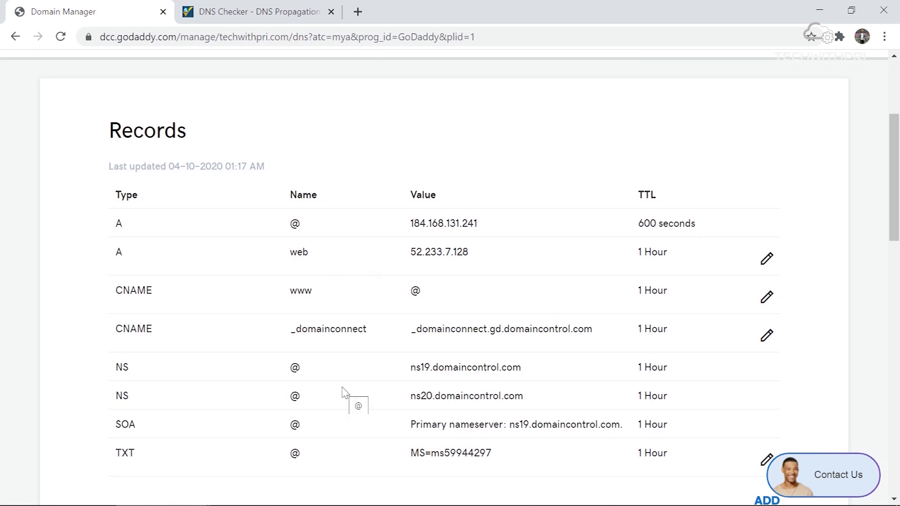
pyautogui.click(242, 20)
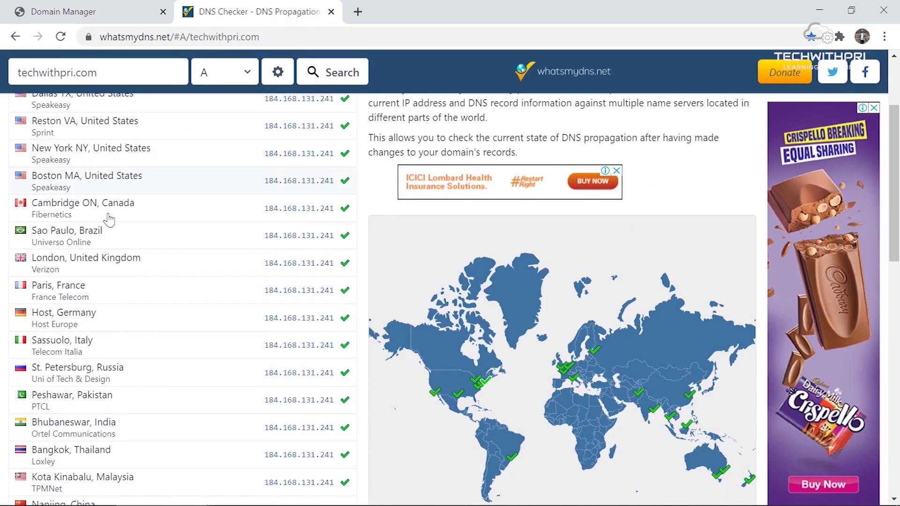
pyautogui.click(136, 6)
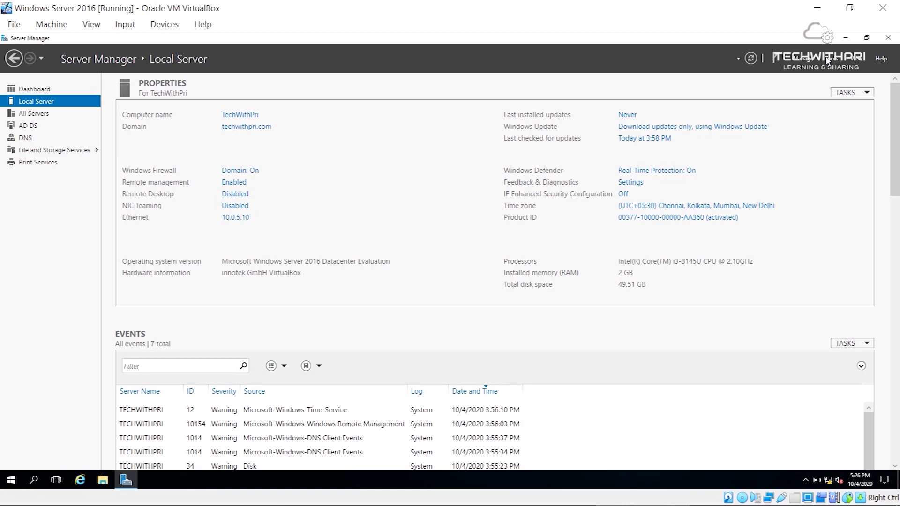
# Open DNS Manager from Server Manager in the Windows Server 2016 virtual machine, maximize it and expand the TECHWITHPRI server
pyautogui.click(827, 60)
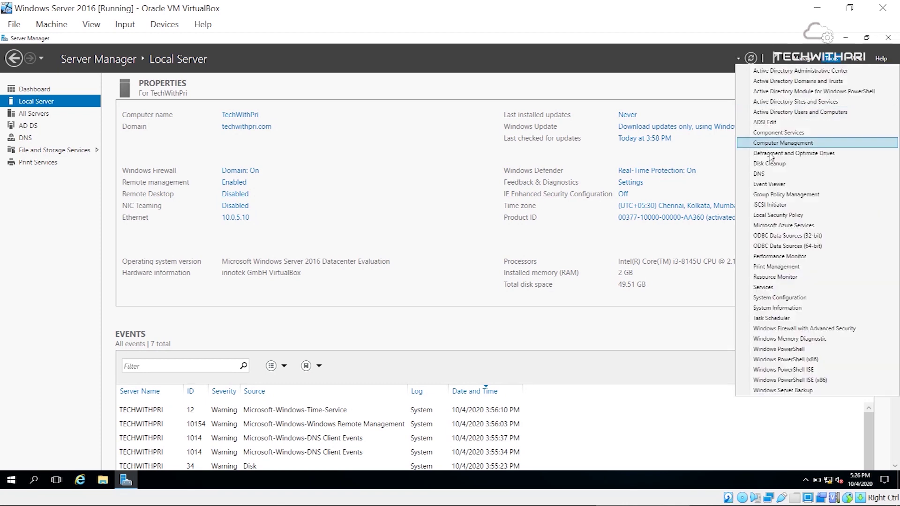
pyautogui.click(775, 180)
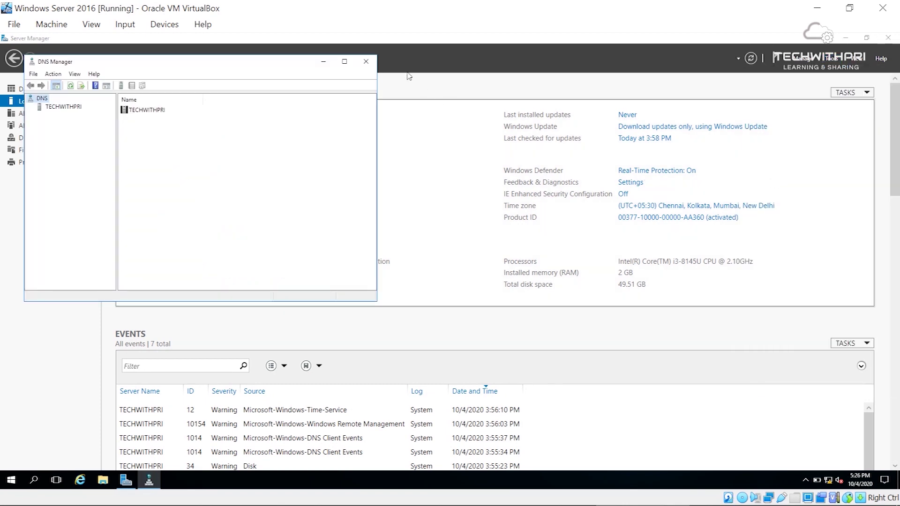
pyautogui.click(346, 63)
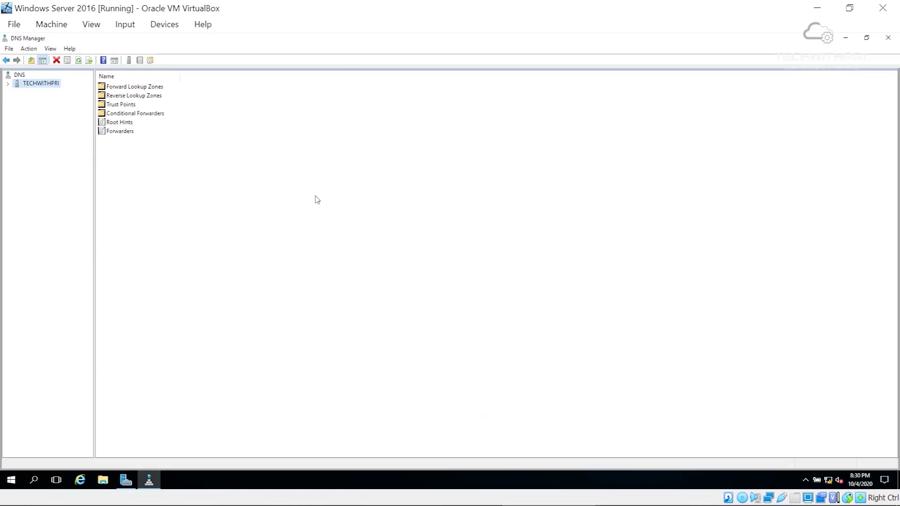
pyautogui.click(7, 84)
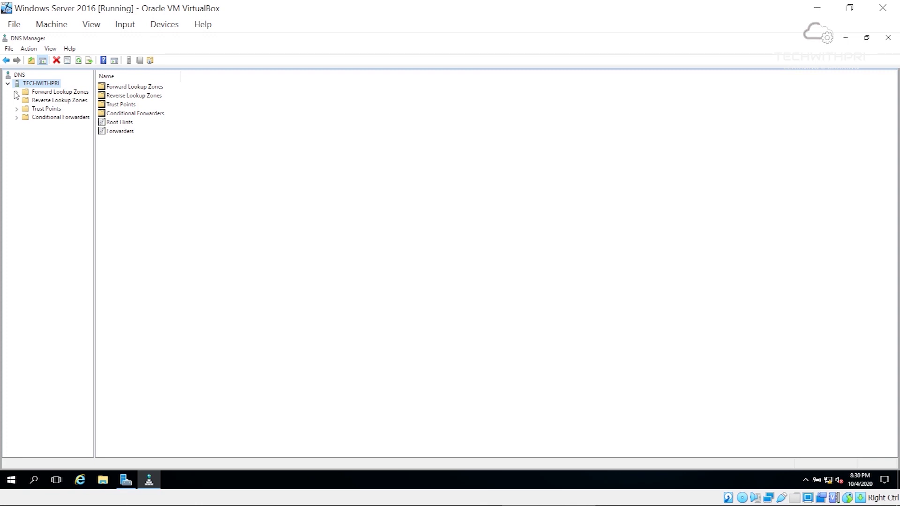
# Start configuring the TECHWITHPRI DNS server with a forward lookup zone that is maintained by this server
pyautogui.rightClick(46, 86)
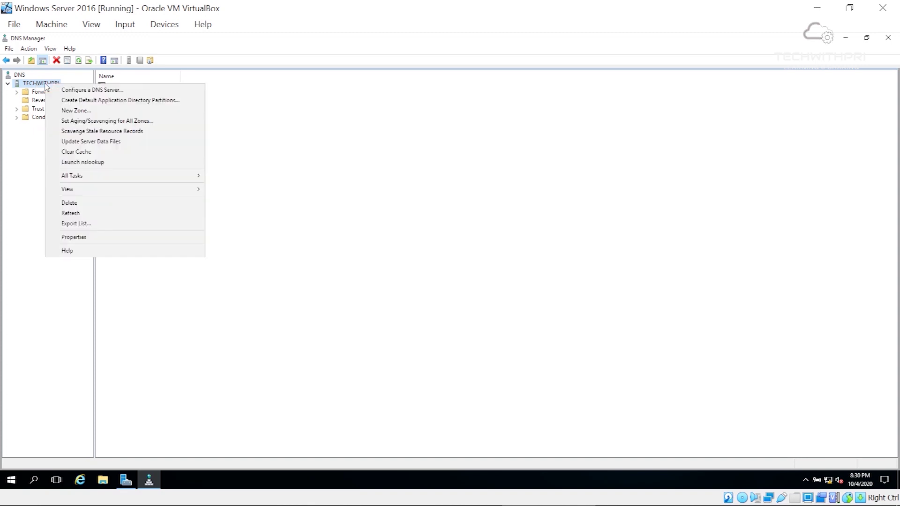
pyautogui.click(76, 91)
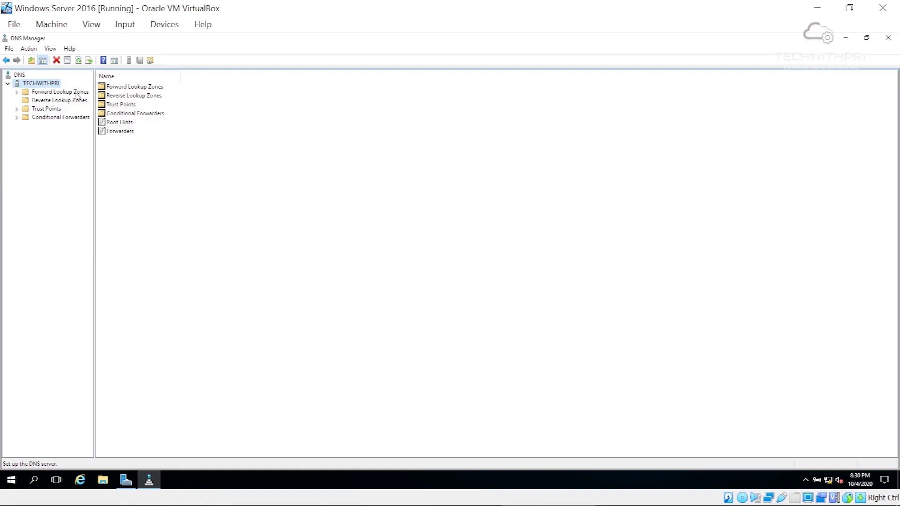
pyautogui.click(173, 212)
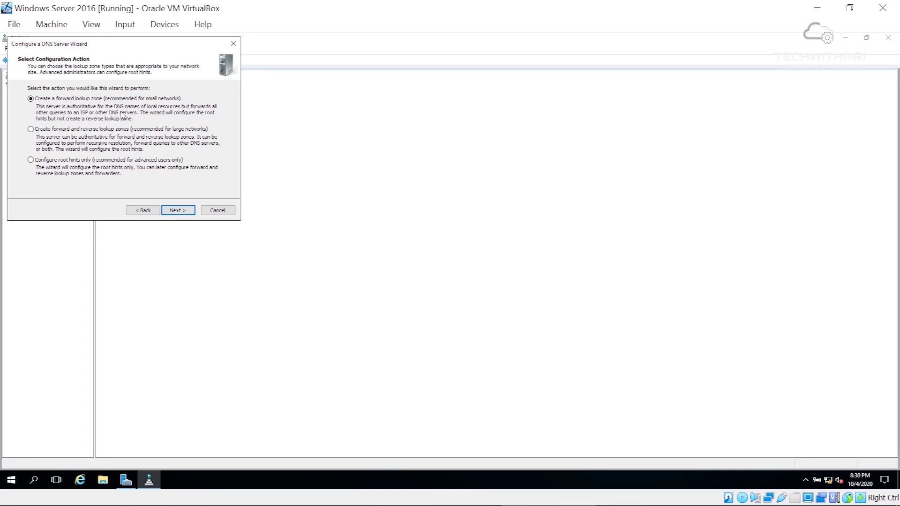
pyautogui.click(179, 210)
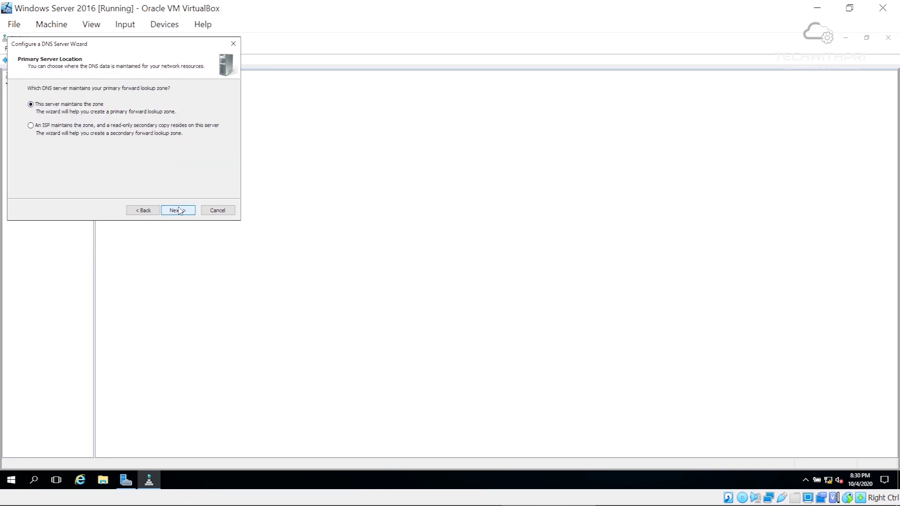
pyautogui.click(179, 210)
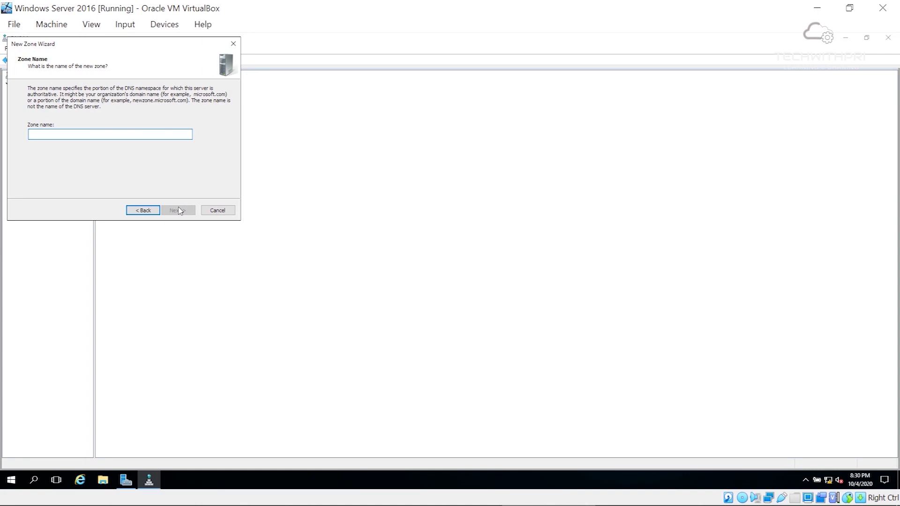
# Name the new zone techwithpri.org and allow only secure dynamic updates
pyautogui.write('t')
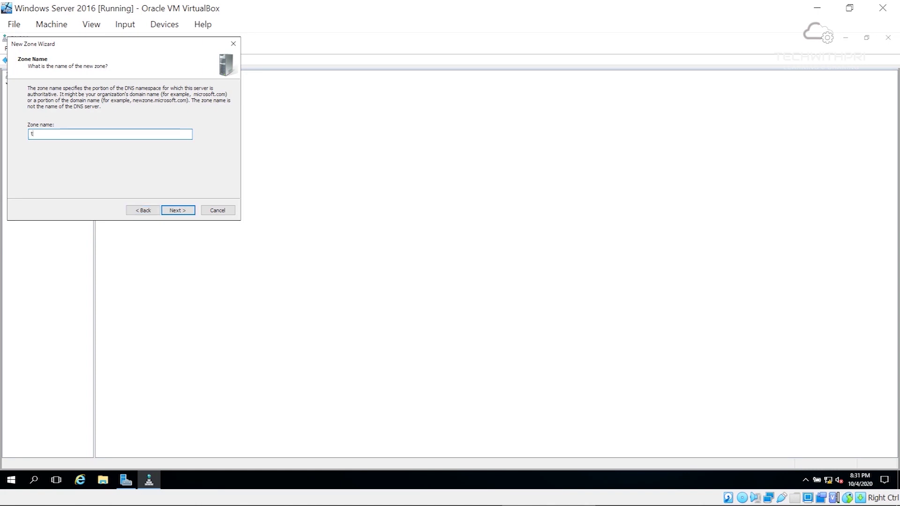
pyautogui.write('echwithpri.org')
pyautogui.click(182, 214)
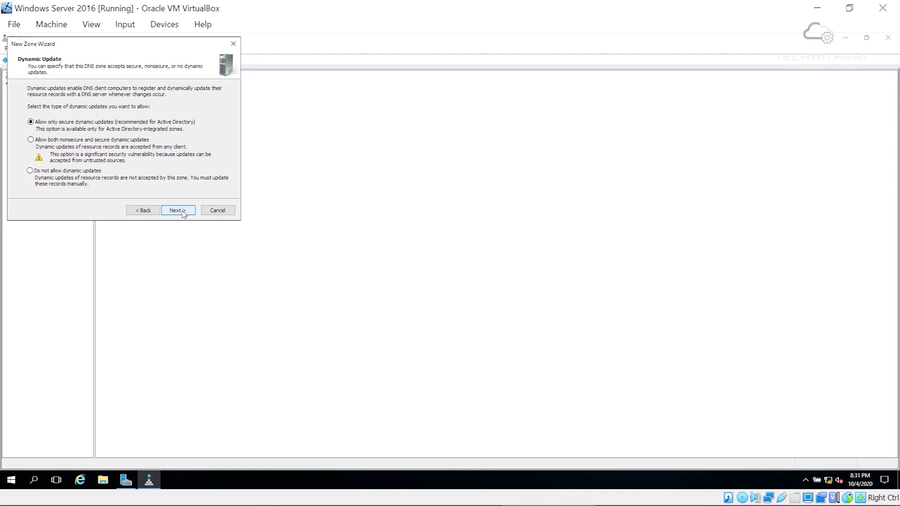
pyautogui.click(183, 212)
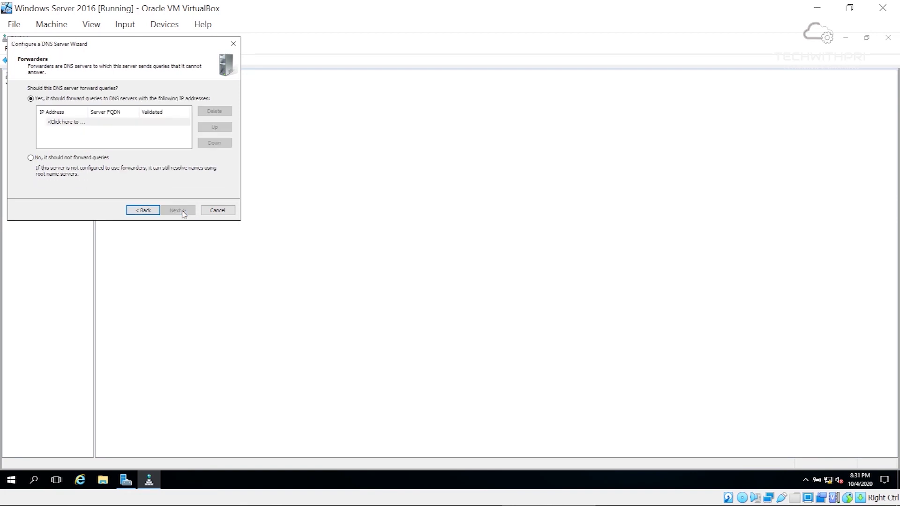
# Choose not to forward queries to other DNS servers and finish the DNS server configuration wizard
pyautogui.click(33, 159)
pyautogui.click(185, 211)
pyautogui.click(178, 211)
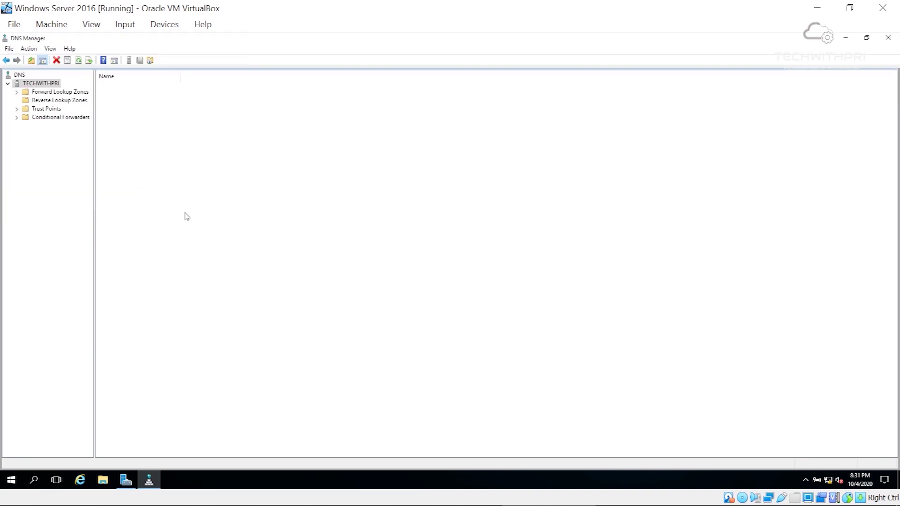
# Open the Name Server (NS) record of the techwithpri.org zone under Forward Lookup Zones
pyautogui.click(17, 91)
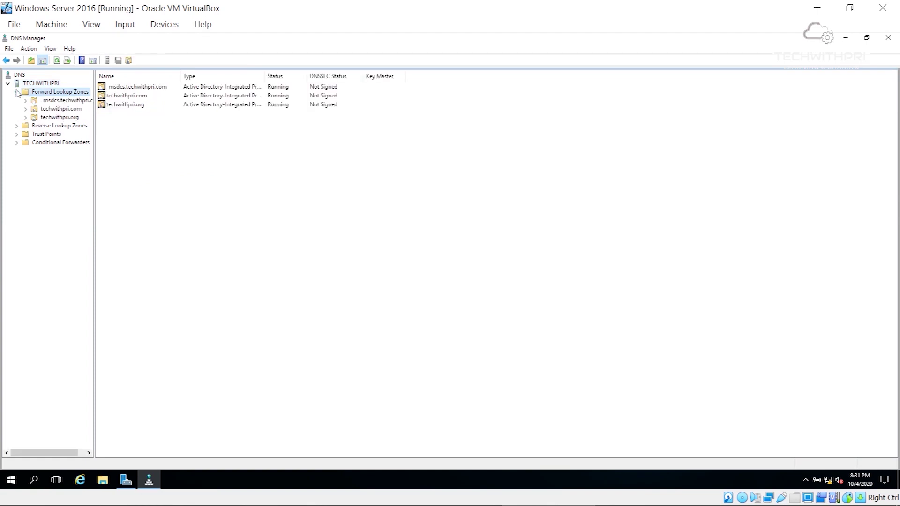
pyautogui.click(50, 119)
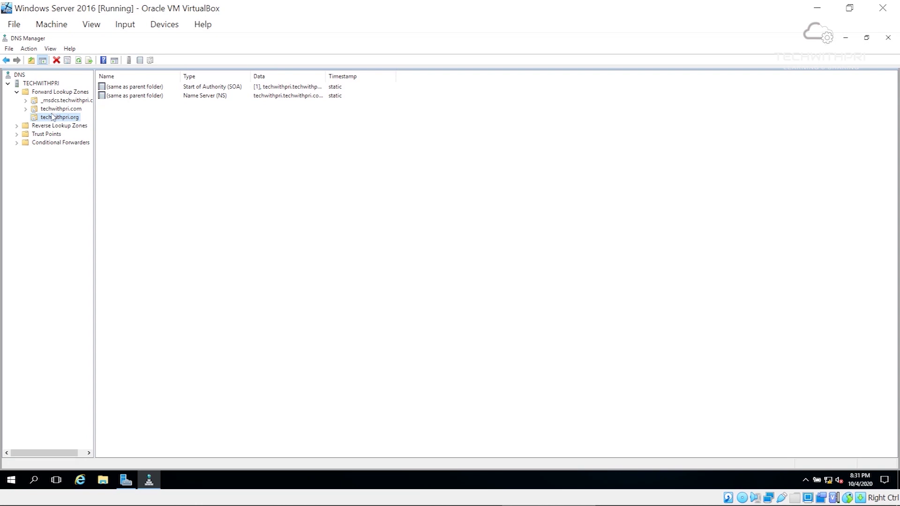
pyautogui.doubleClick(203, 101)
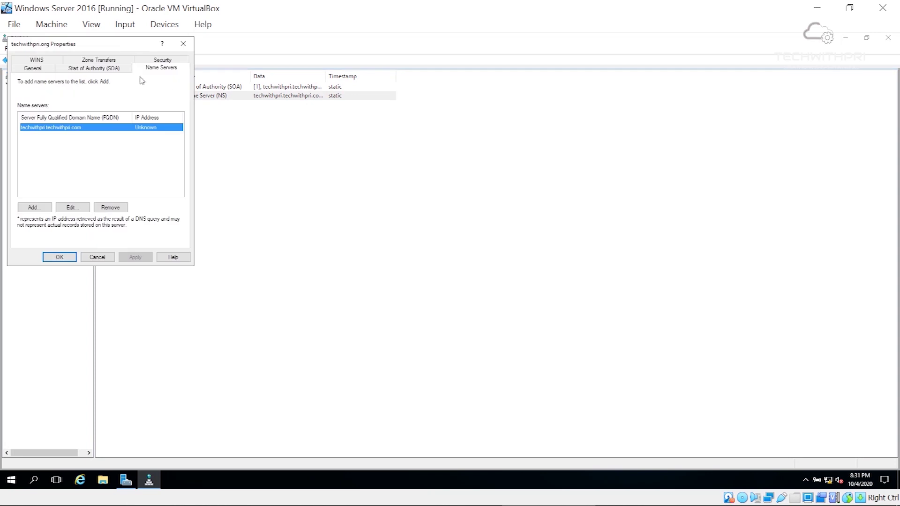
pyautogui.moveTo(97, 49); pyautogui.dragTo(281, 128)
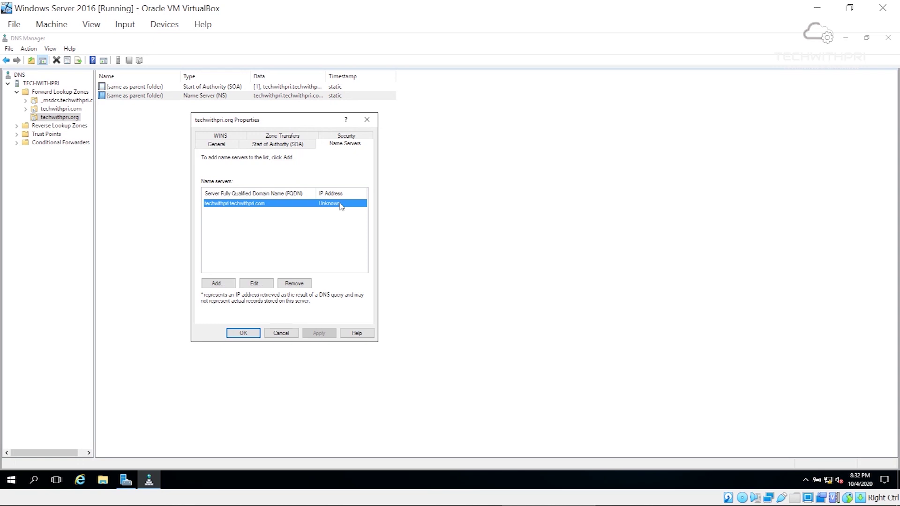
# Edit the techwithpri.techwithpri.com name server record by resolving its IP addresses and accept the result
pyautogui.click(266, 285)
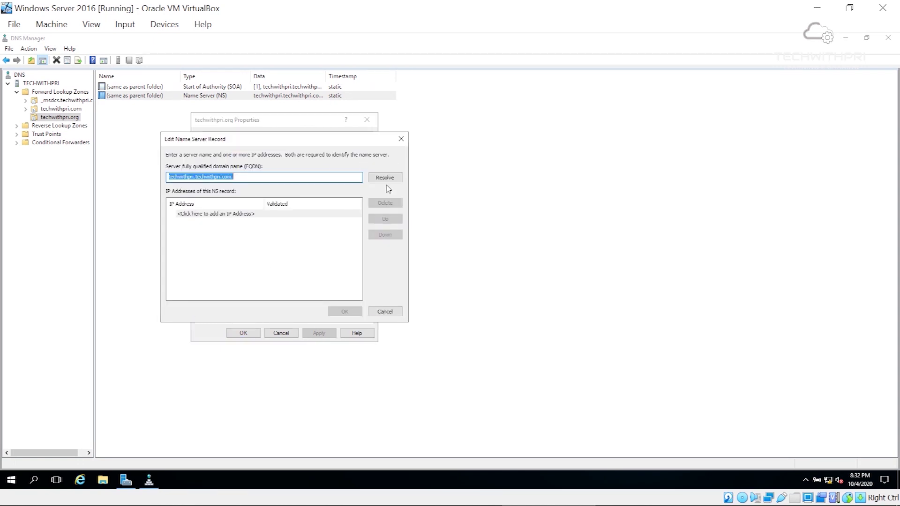
pyautogui.click(385, 178)
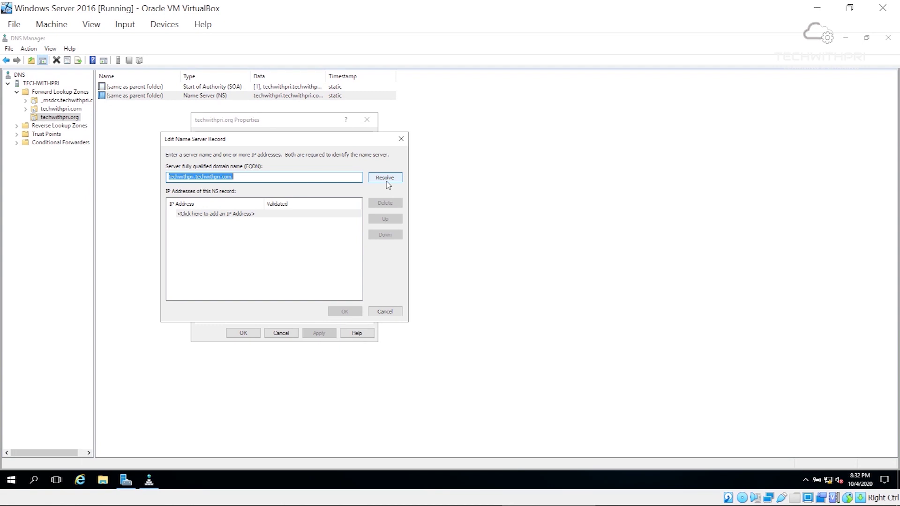
pyautogui.click(182, 239)
pyautogui.click(195, 230)
pyautogui.click(345, 311)
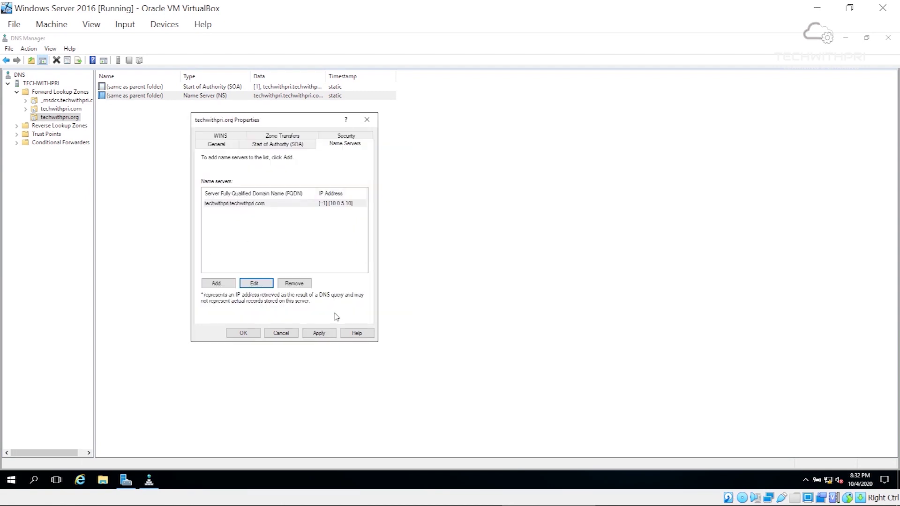
# Accept the zone's name server properties and add a host (A) record named web with IP address 10.0.10.56 to techwithpri.org
pyautogui.click(244, 333)
pyautogui.rightClick(249, 131)
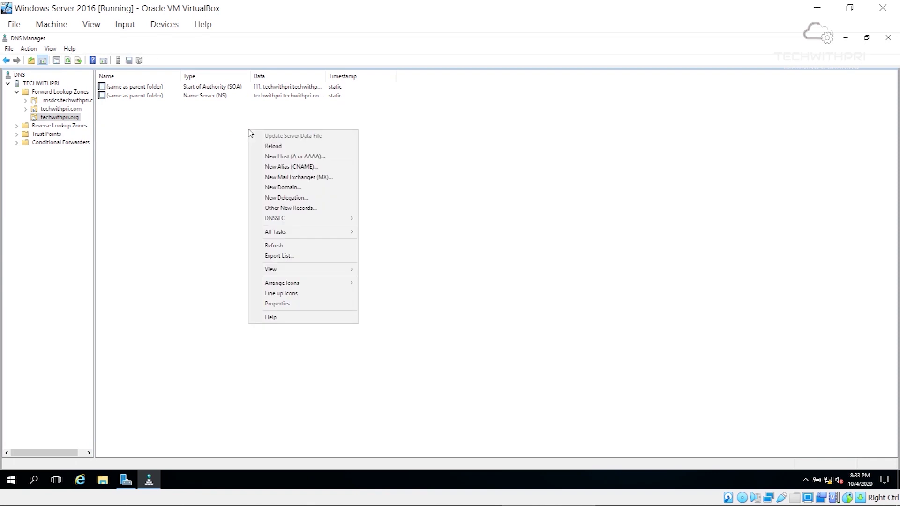
pyautogui.click(293, 157)
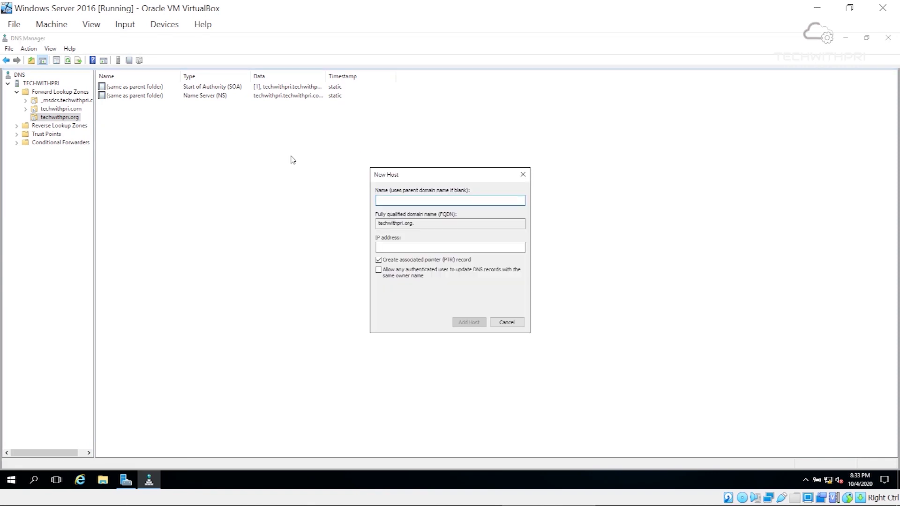
pyautogui.write('web')
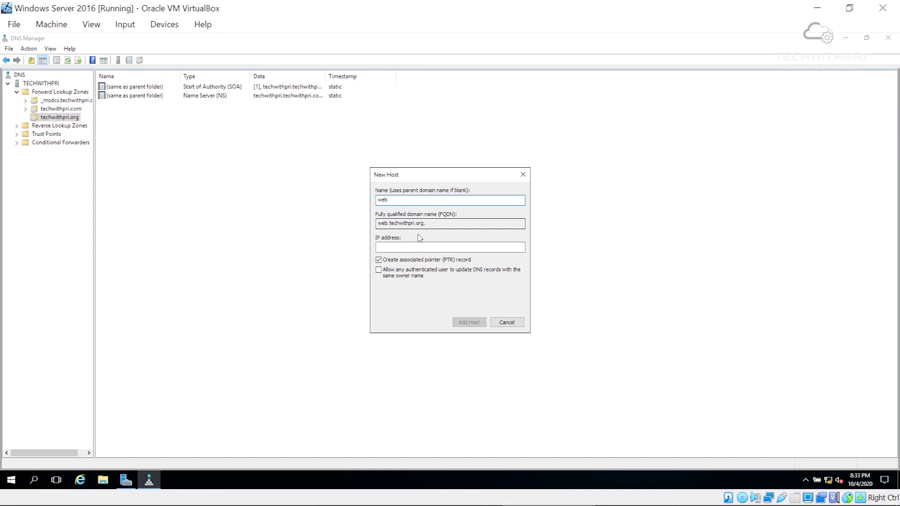
pyautogui.click(403, 248)
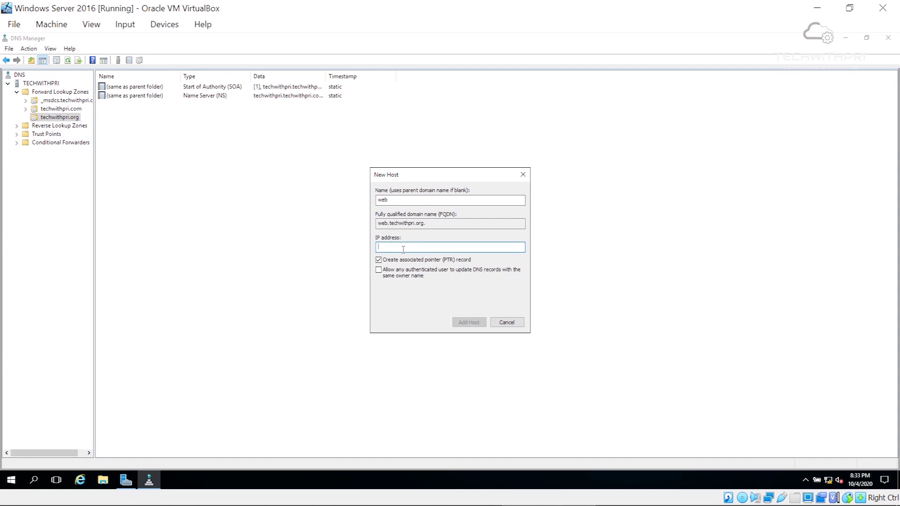
pyautogui.write('10.0.10.56')
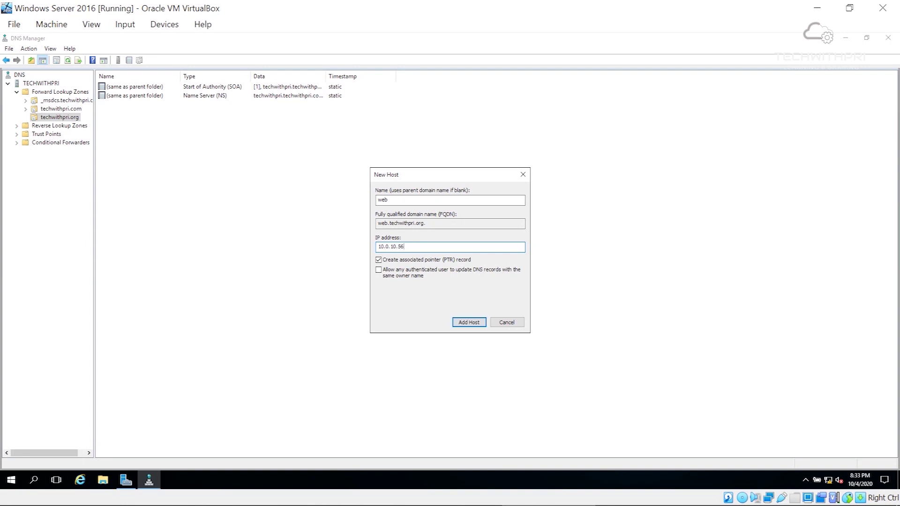
pyautogui.press('Return')
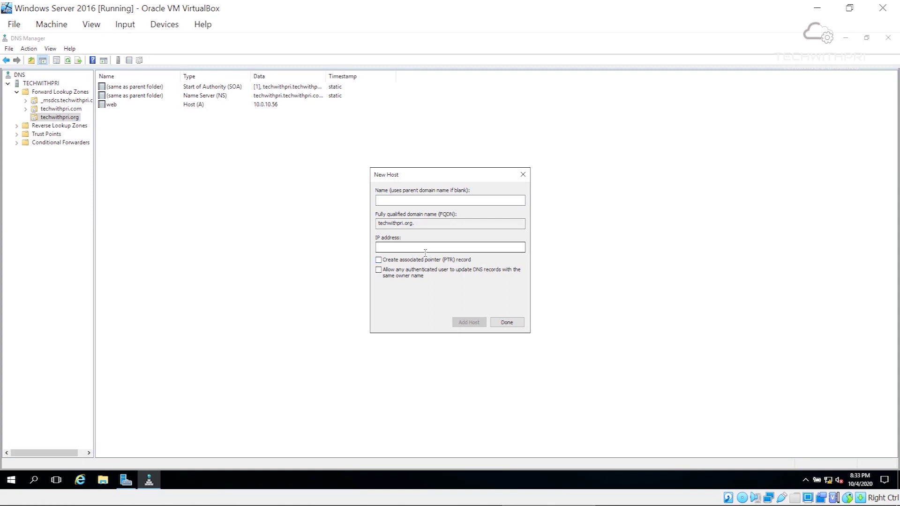
pyautogui.click(505, 322)
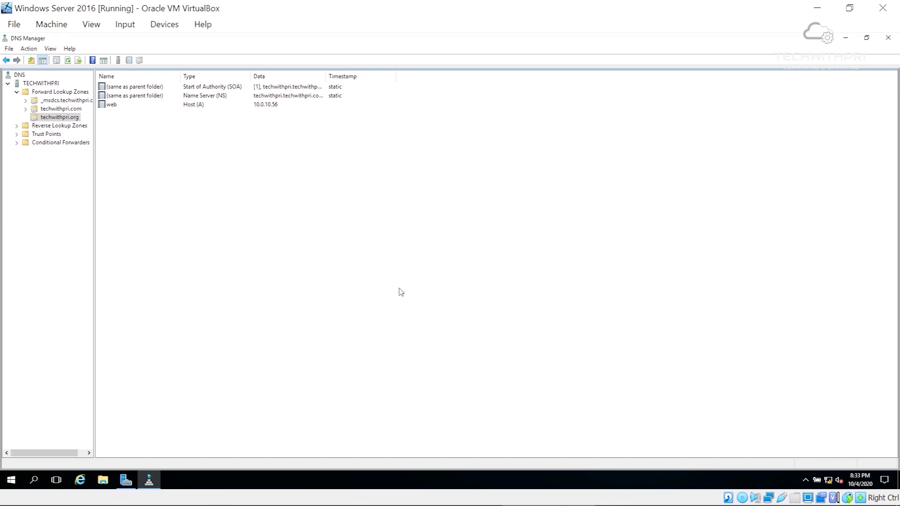
# Look up web.techwithpri.org with nslookup in a Command Prompt and move the window clear of the zone's record list
pyautogui.press('super+r')
pyautogui.press('Return')
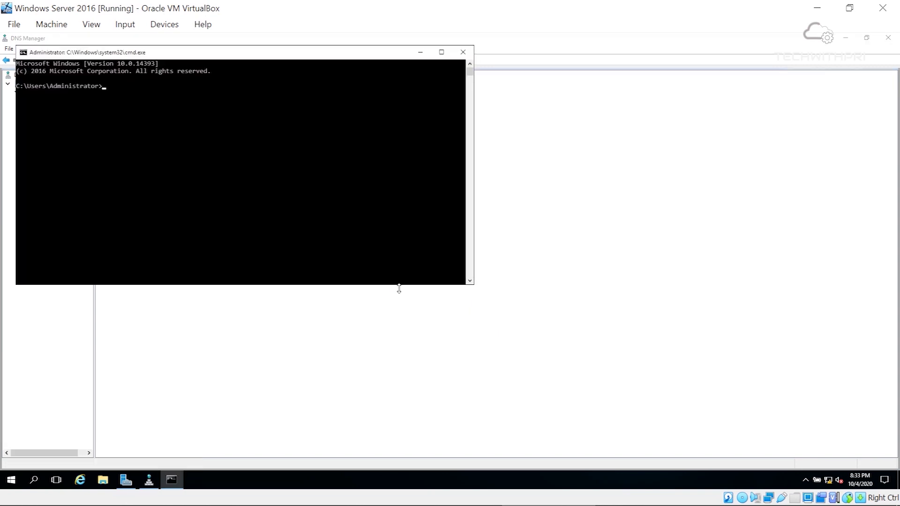
pyautogui.write('nslookup web.techwithpri.')
pyautogui.write('org')
pyautogui.press('Return')
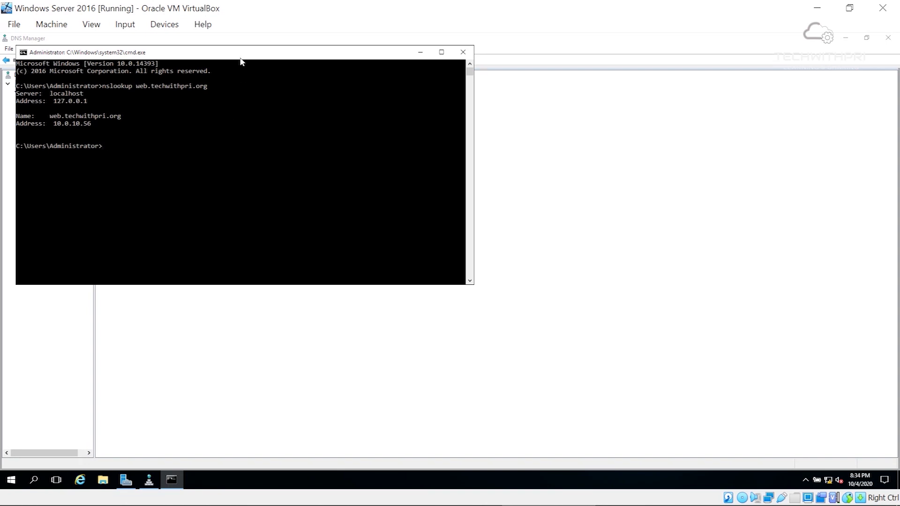
pyautogui.moveTo(243, 54); pyautogui.dragTo(283, 187)
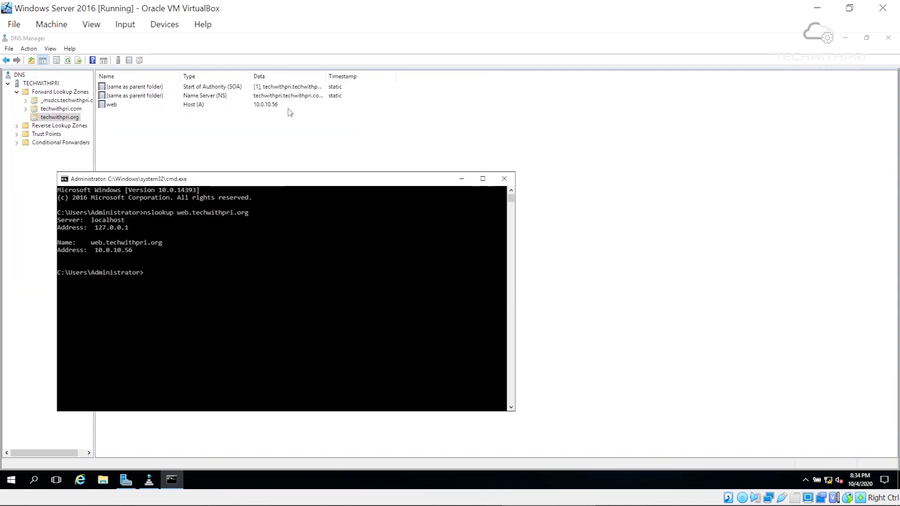
# Ping techwithpri.com from the Command Prompt, then close the Command Prompt and the Network and Sharing Center
pyautogui.write('ping techwithpr')
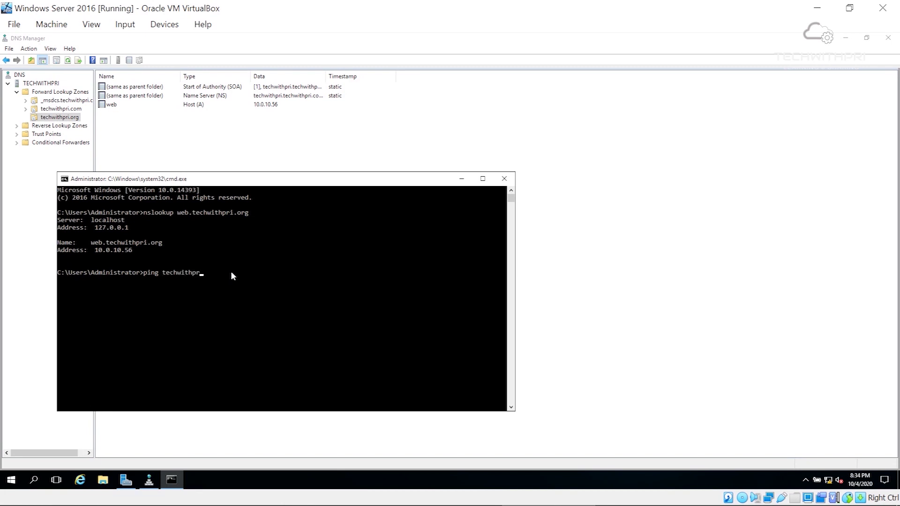
pyautogui.write('i.com')
pyautogui.press('Return')
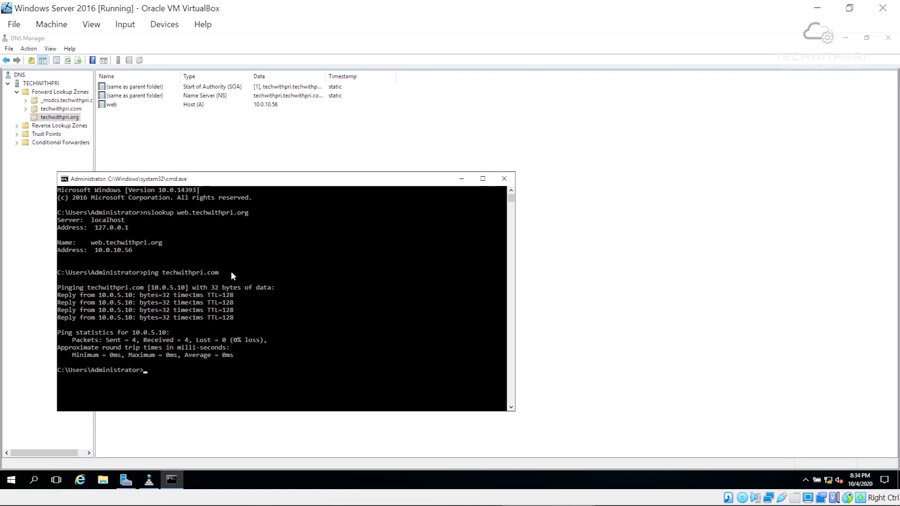
pyautogui.click(497, 184)
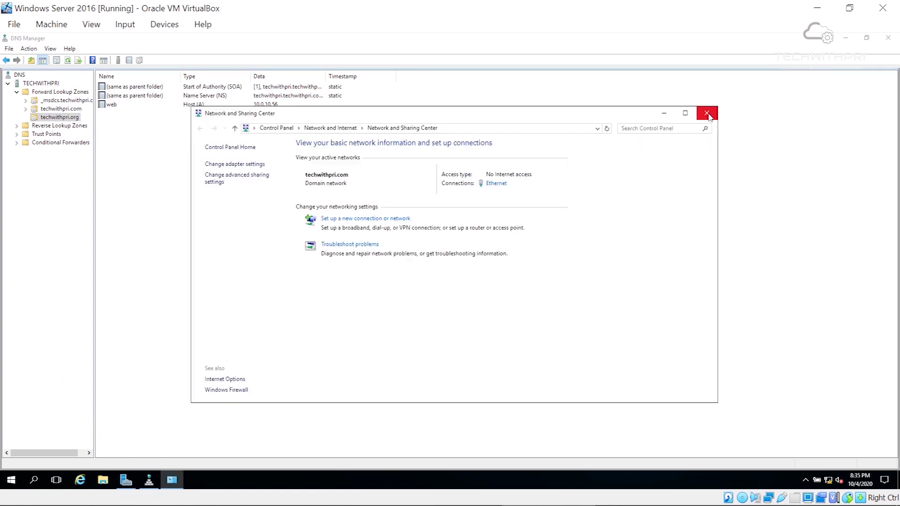
pyautogui.click(708, 116)
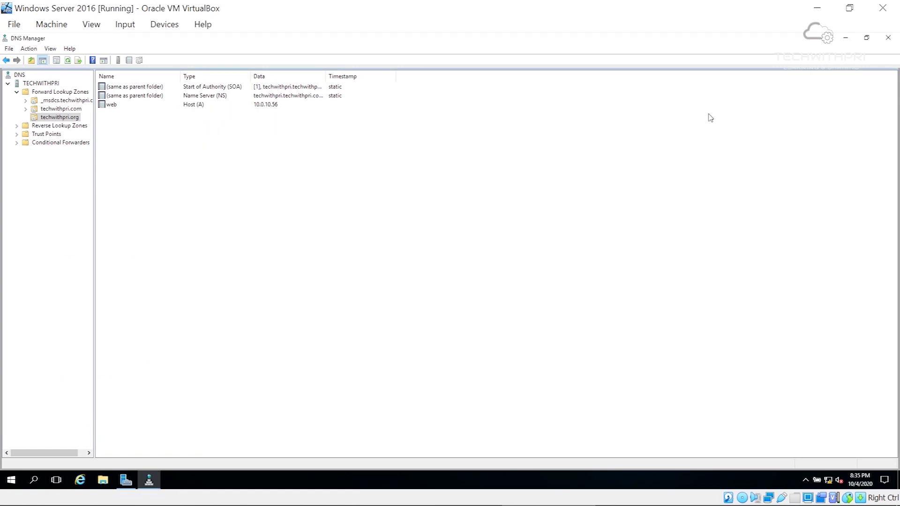